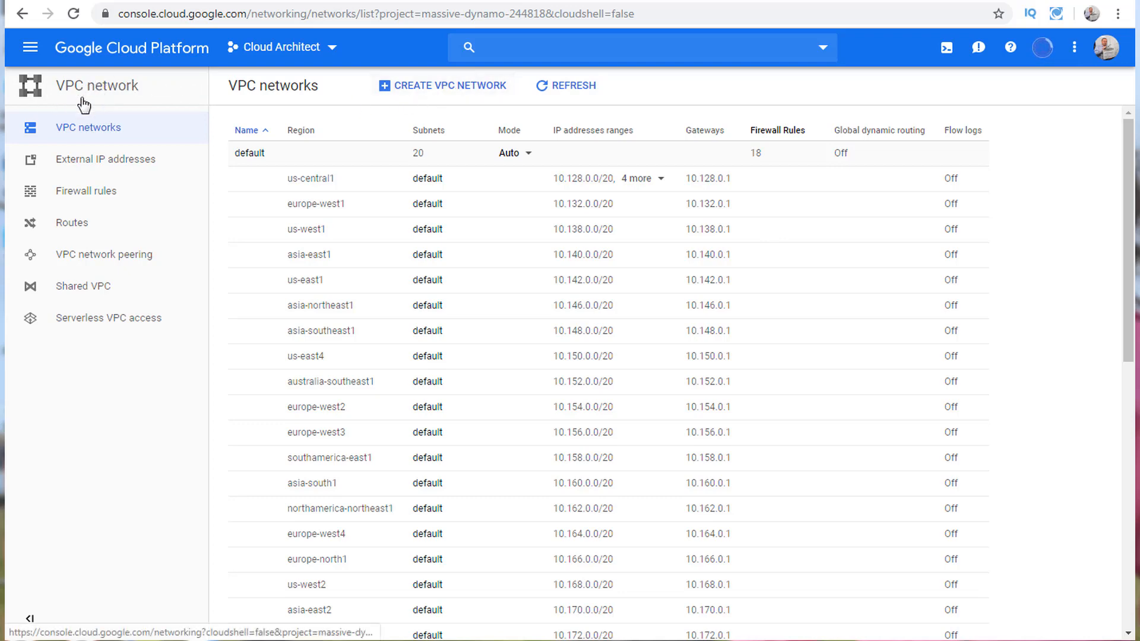
Step: Search the console for vpc, open the VPC network page and start creating a new VPC network
click(524, 53)
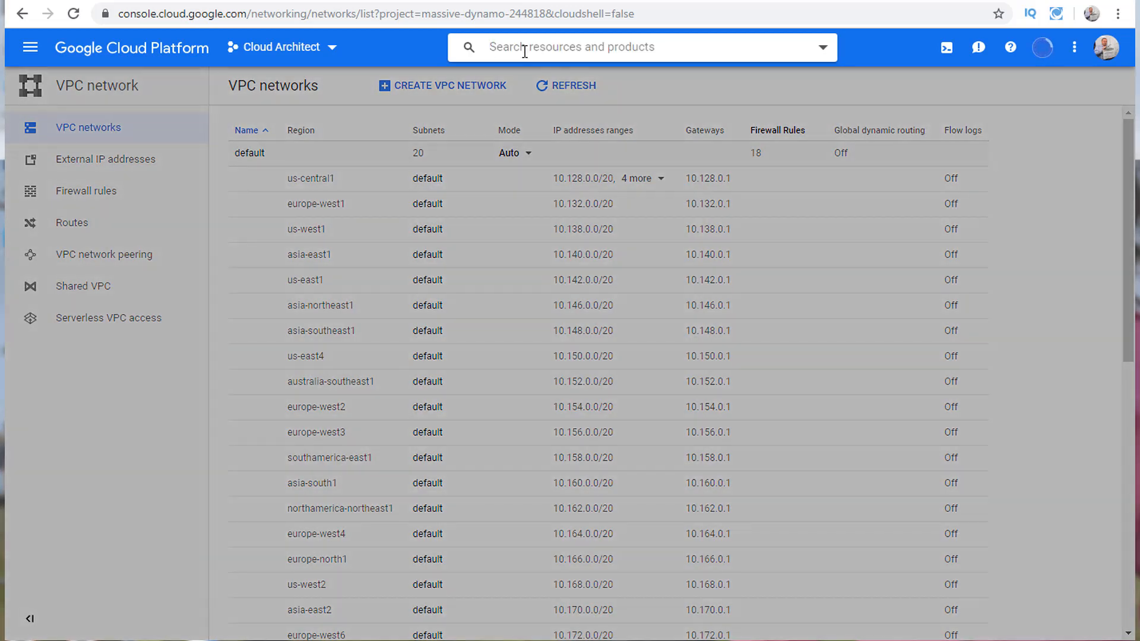
text(vpc)
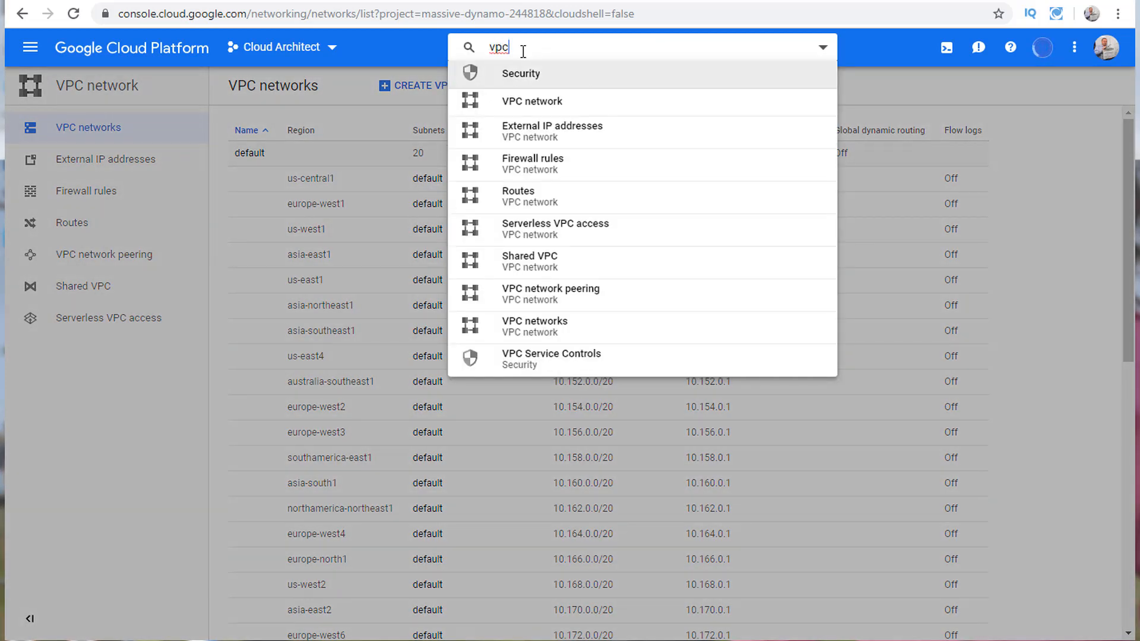
click(529, 101)
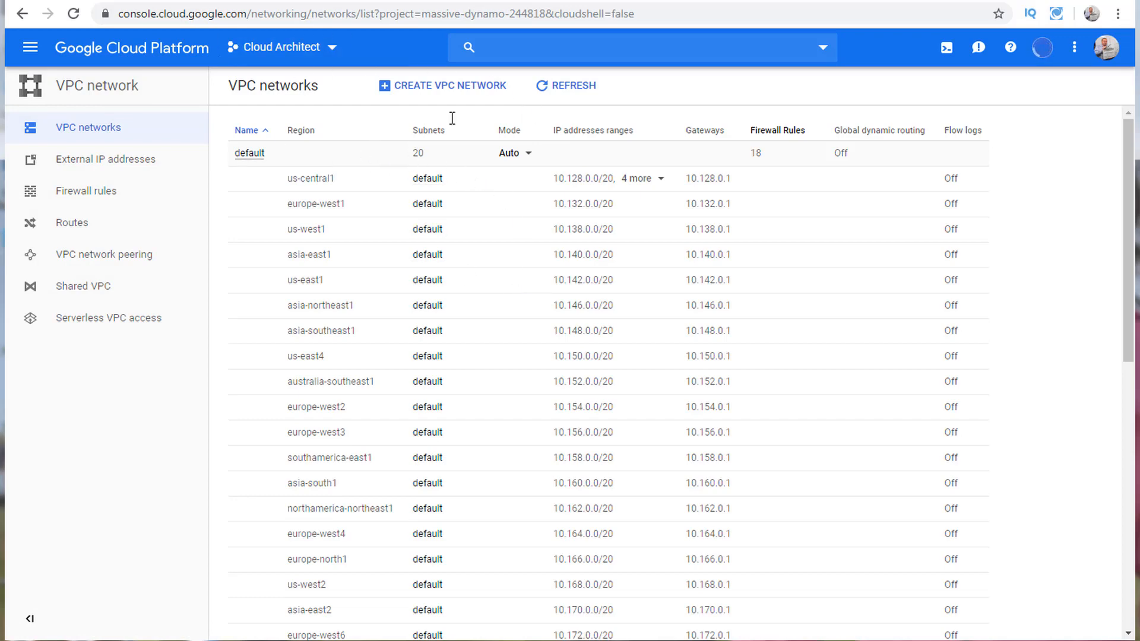
click(458, 92)
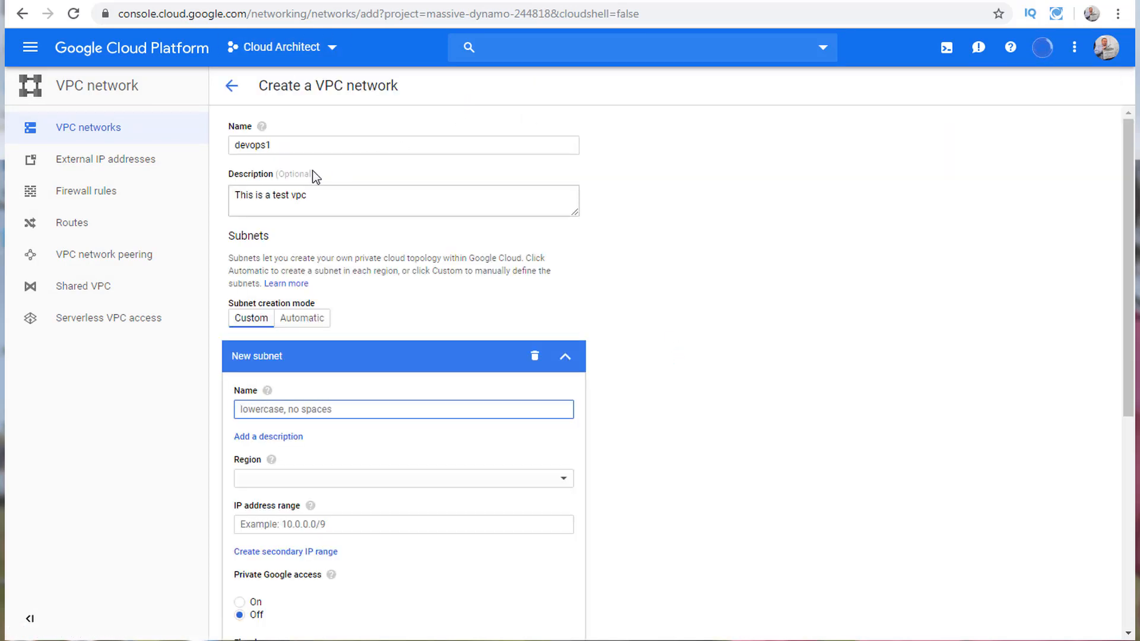
Step: Set the devops1 network's subnet creation mode to Automatic and review both pages of regional IP address ranges
click(300, 146)
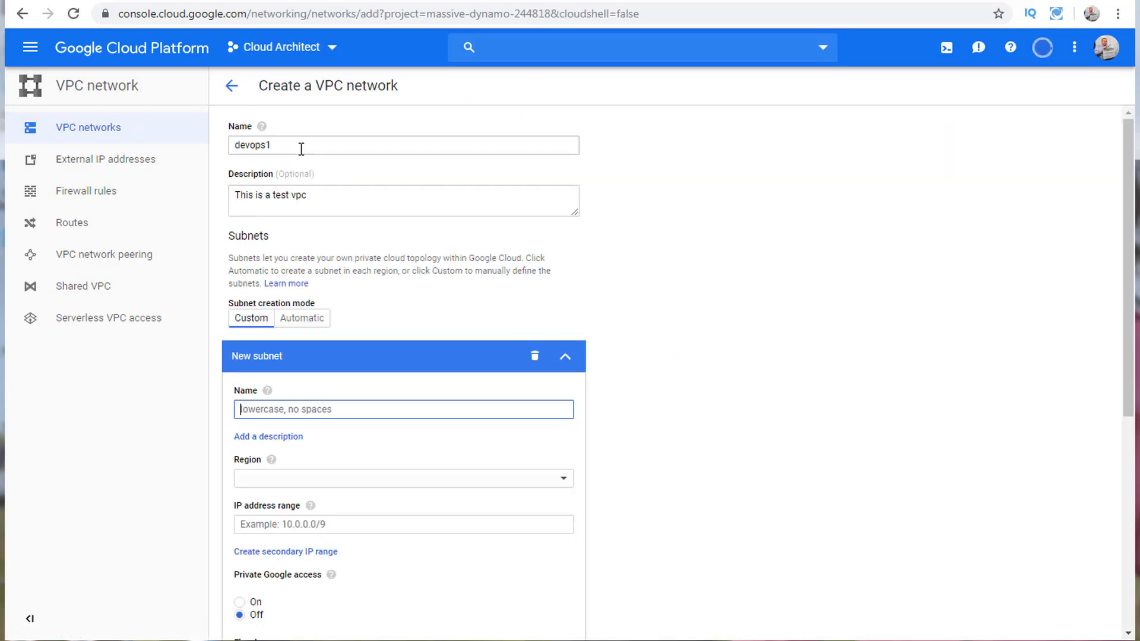
click(368, 208)
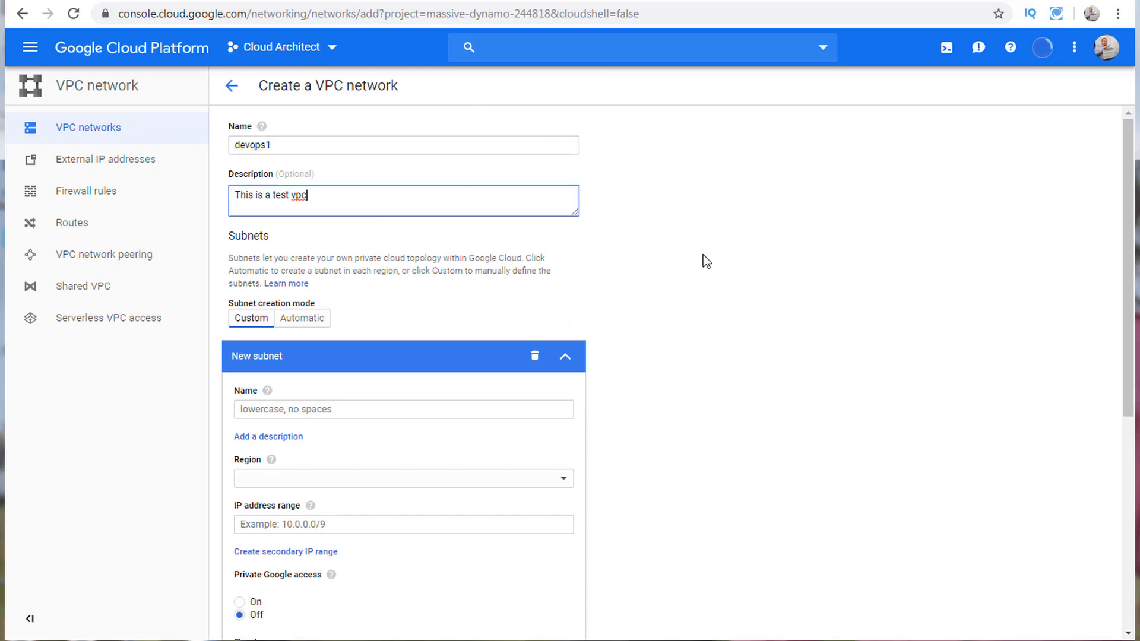
scroll(703, 255, down, 4)
scroll(381, 271, up, 3)
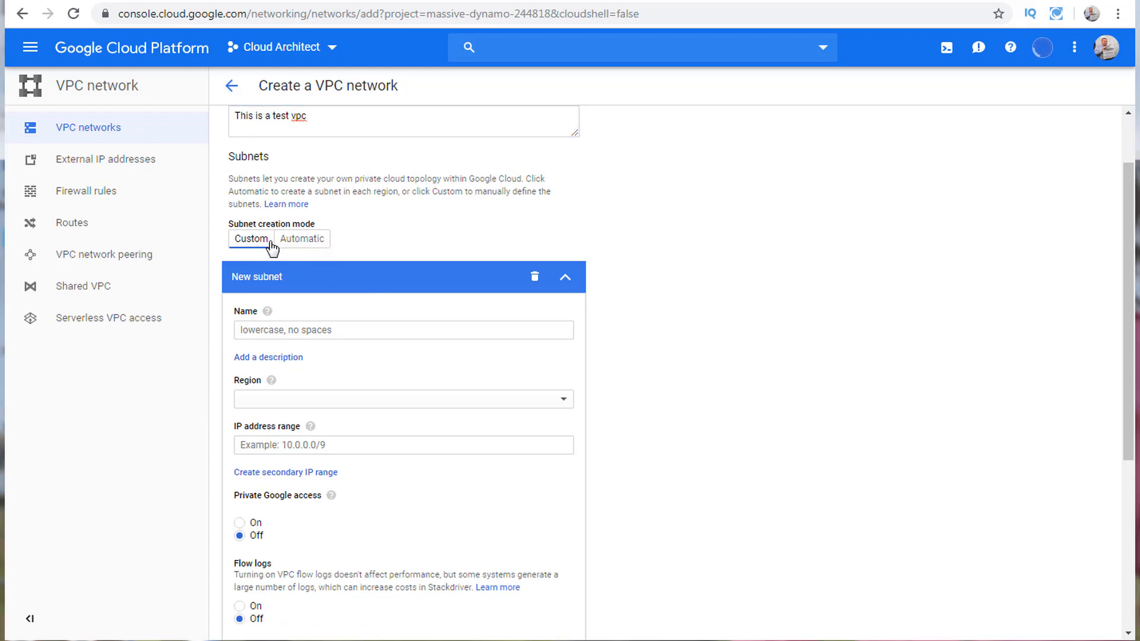
click(322, 241)
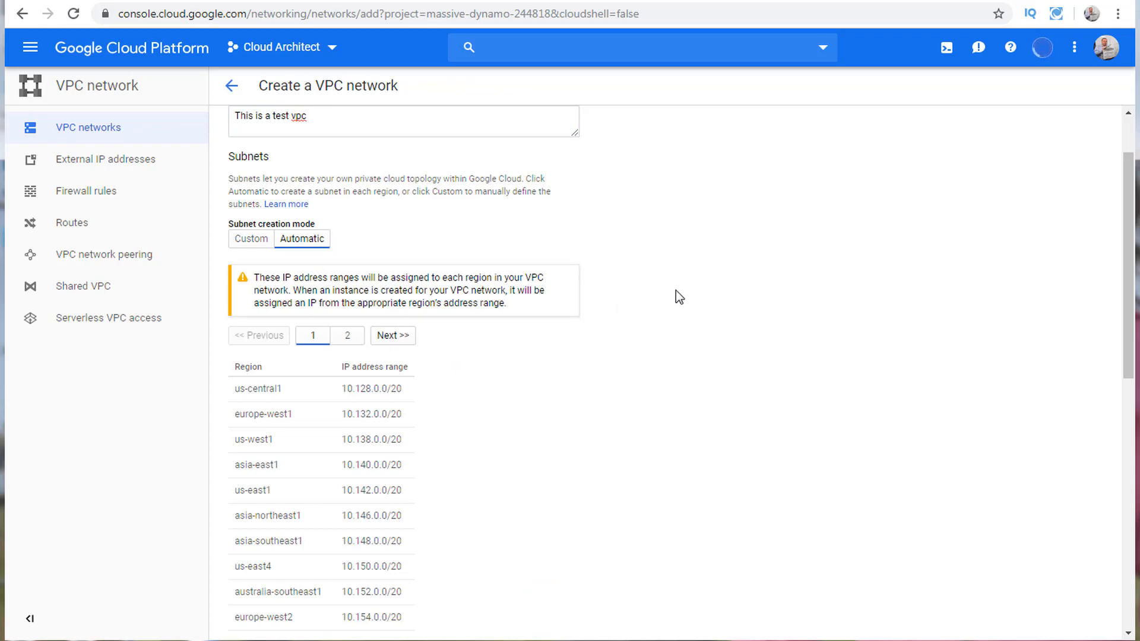
scroll(497, 331, down, 1)
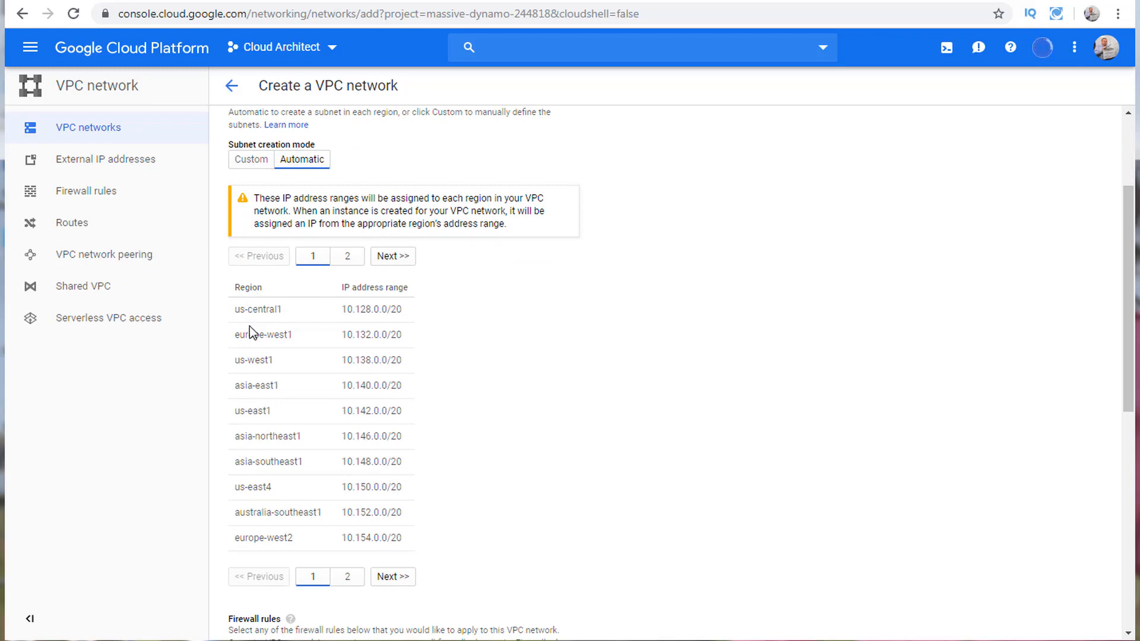
click(352, 585)
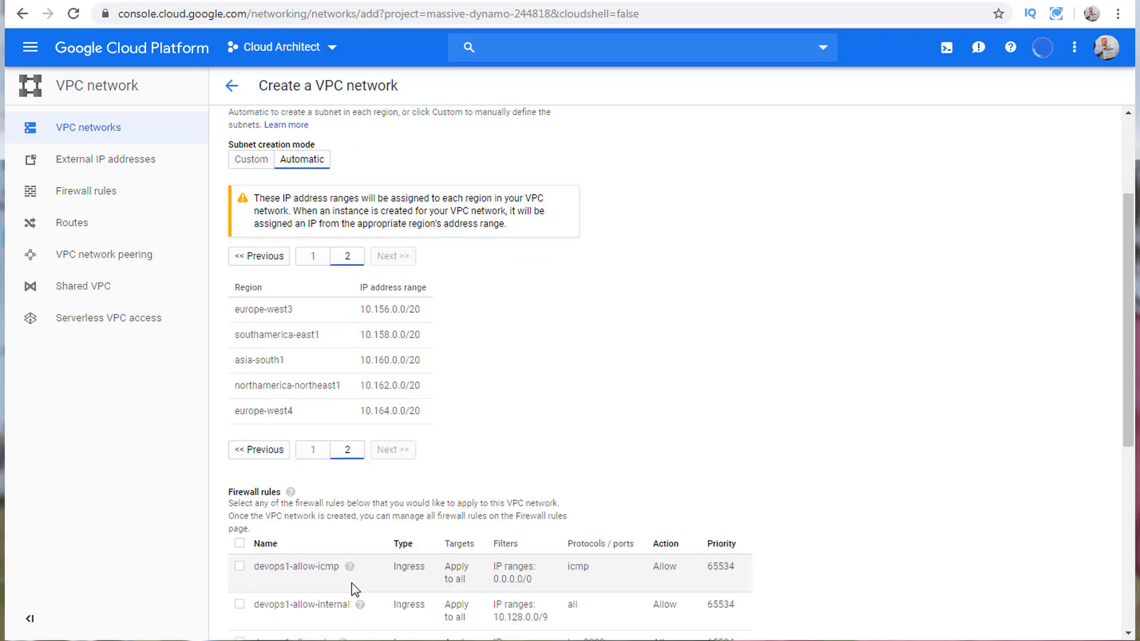
click(322, 452)
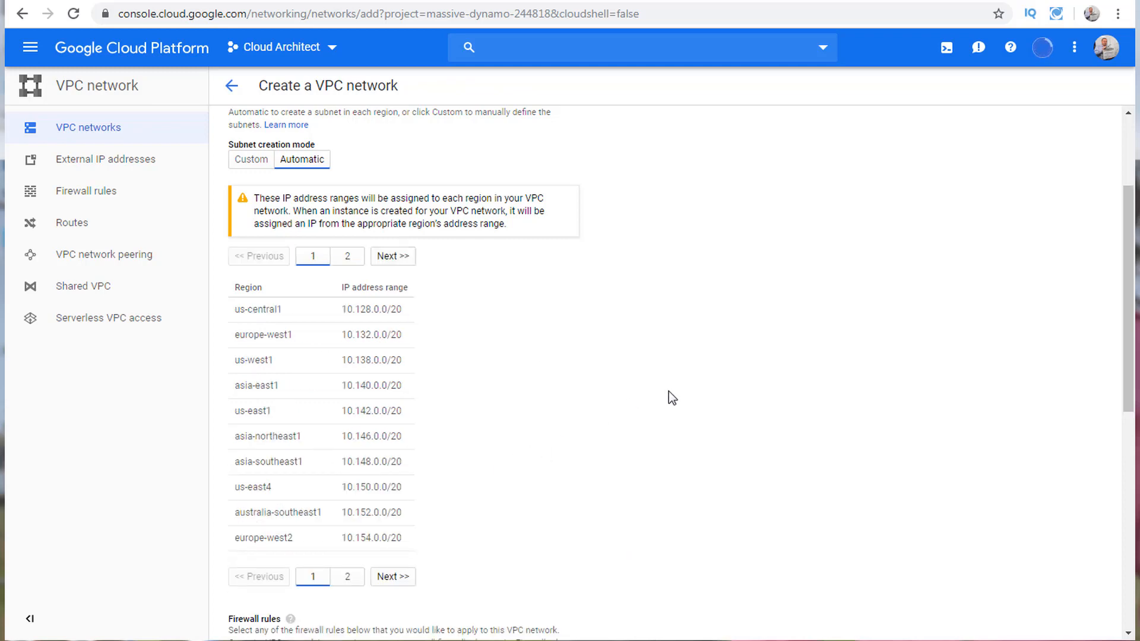
Step: Review the firewall rules offered for the new network and apply only the devops1-allow-ssh ingress rule
scroll(668, 391, down, 6)
scroll(688, 396, up, 2)
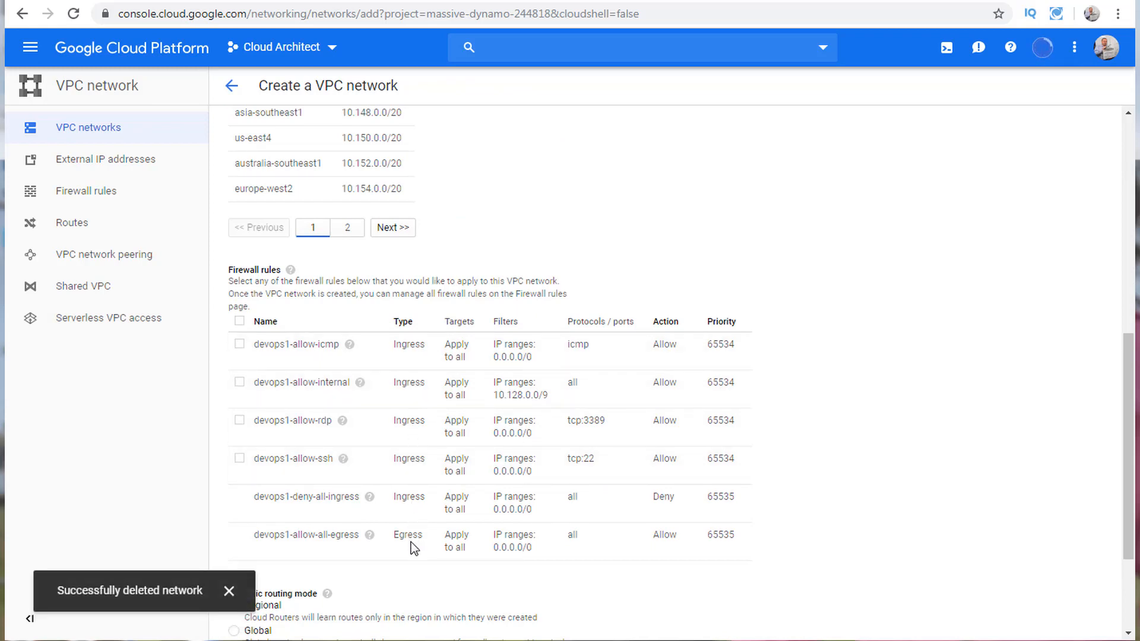
scroll(646, 207, down, 2)
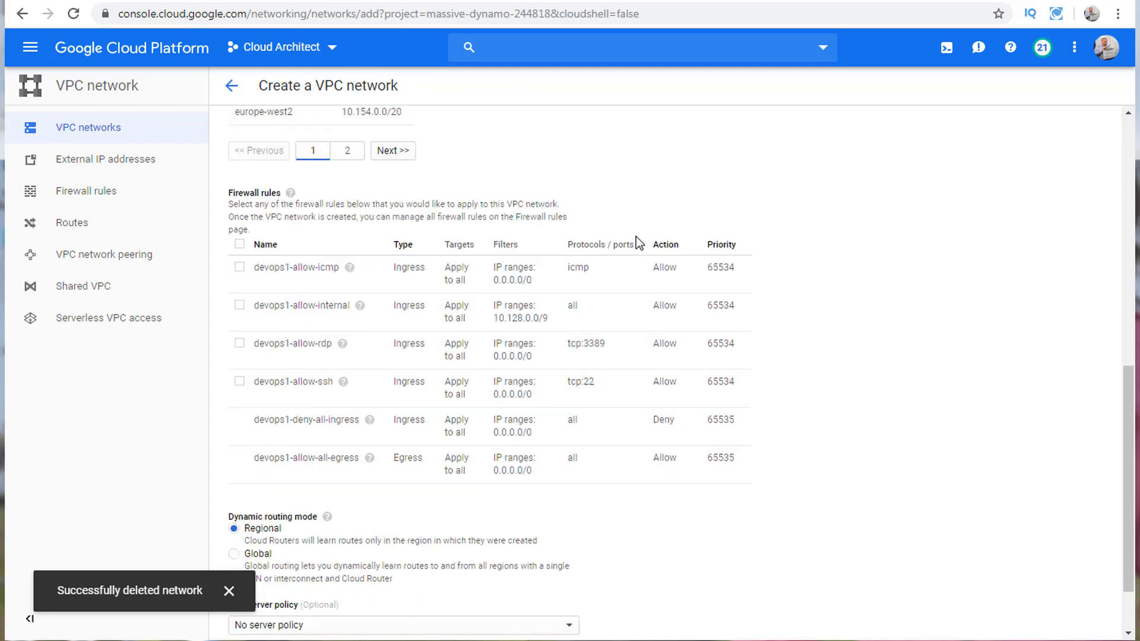
scroll(293, 285, up, 1)
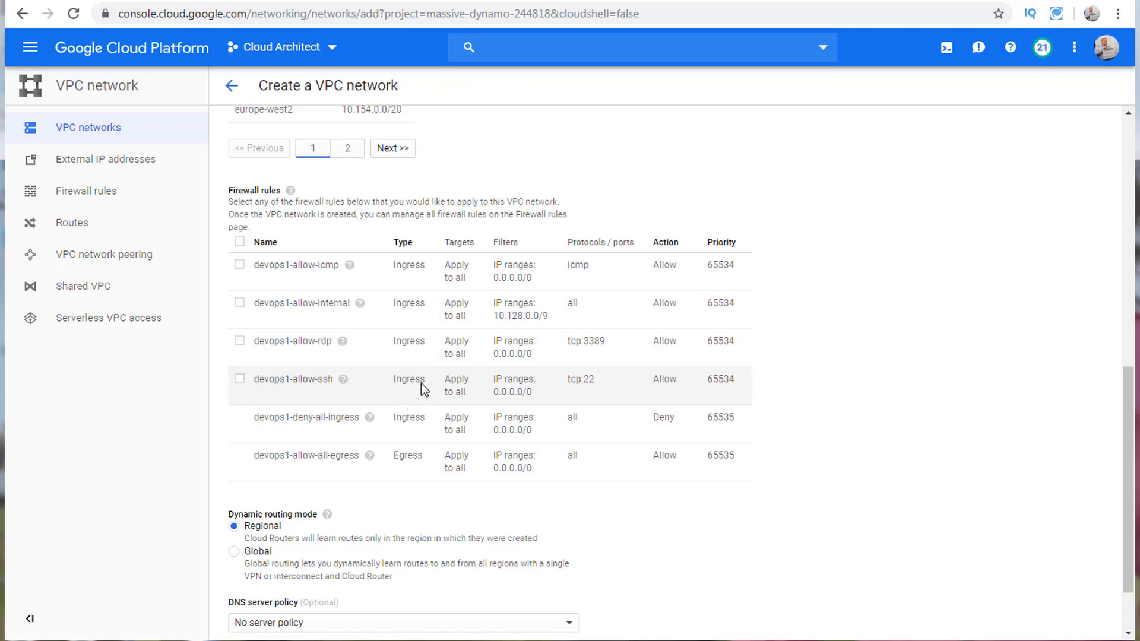
click(240, 380)
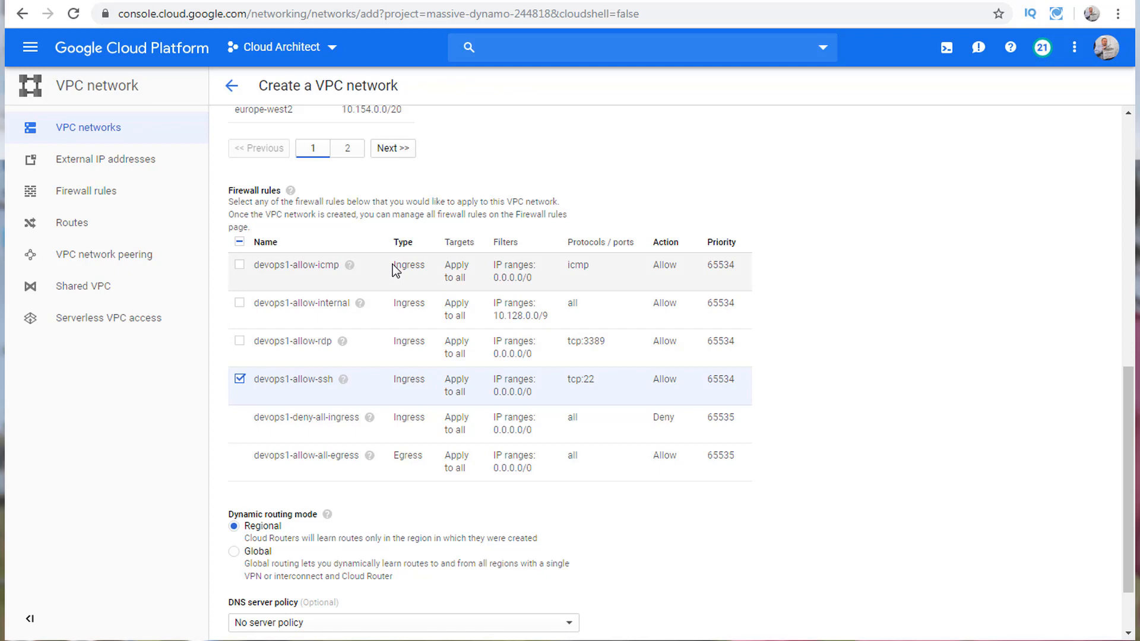
drag(263, 214, 448, 218)
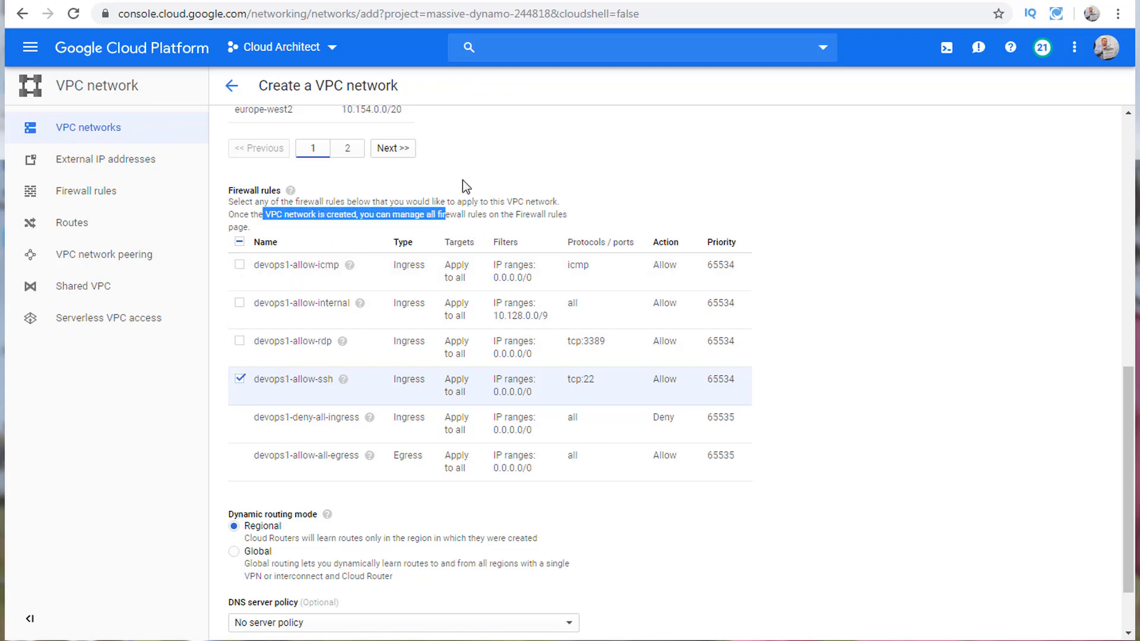
Step: Generate the equivalent gcloud commands for the devops1 network and its SSH rule, and run them in an enlarged Cloud Shell
scroll(342, 511, down, 2)
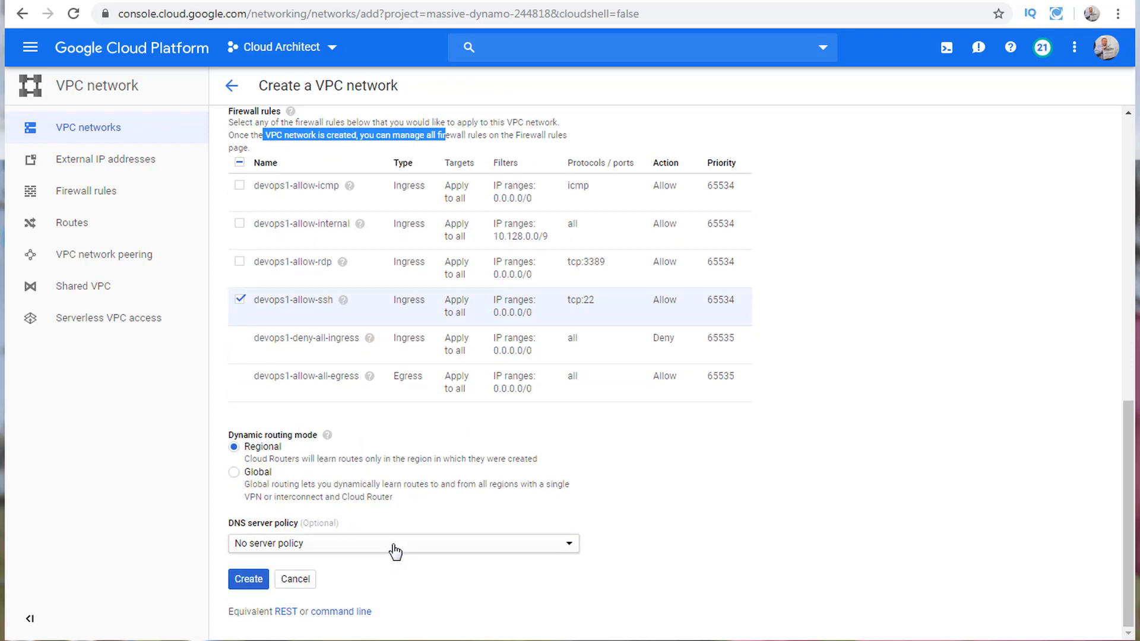
click(364, 612)
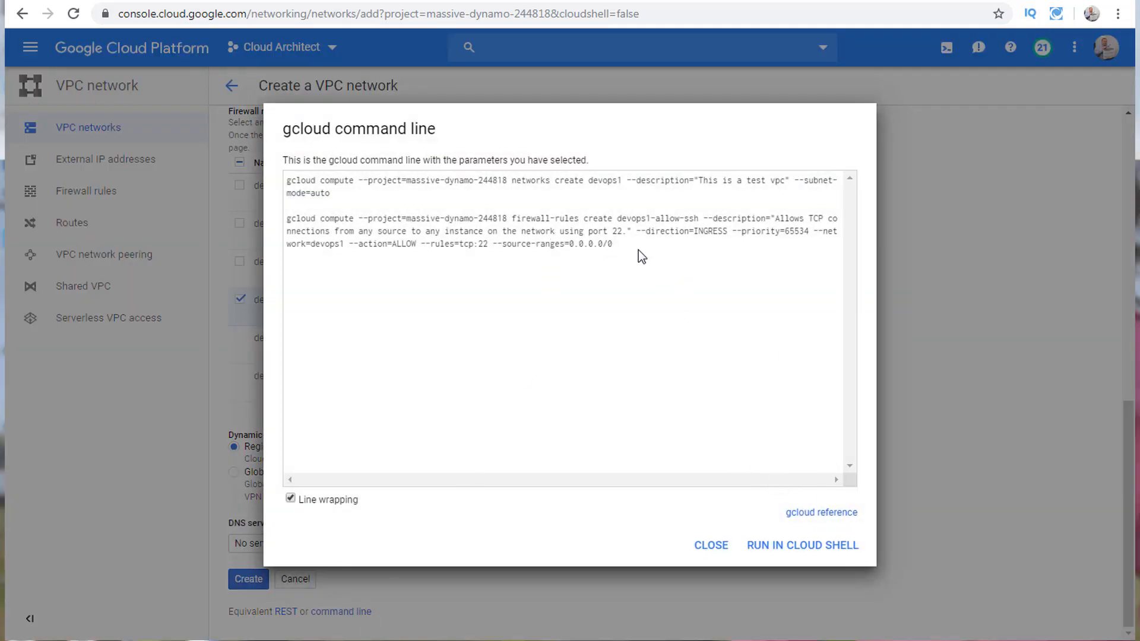
click(800, 546)
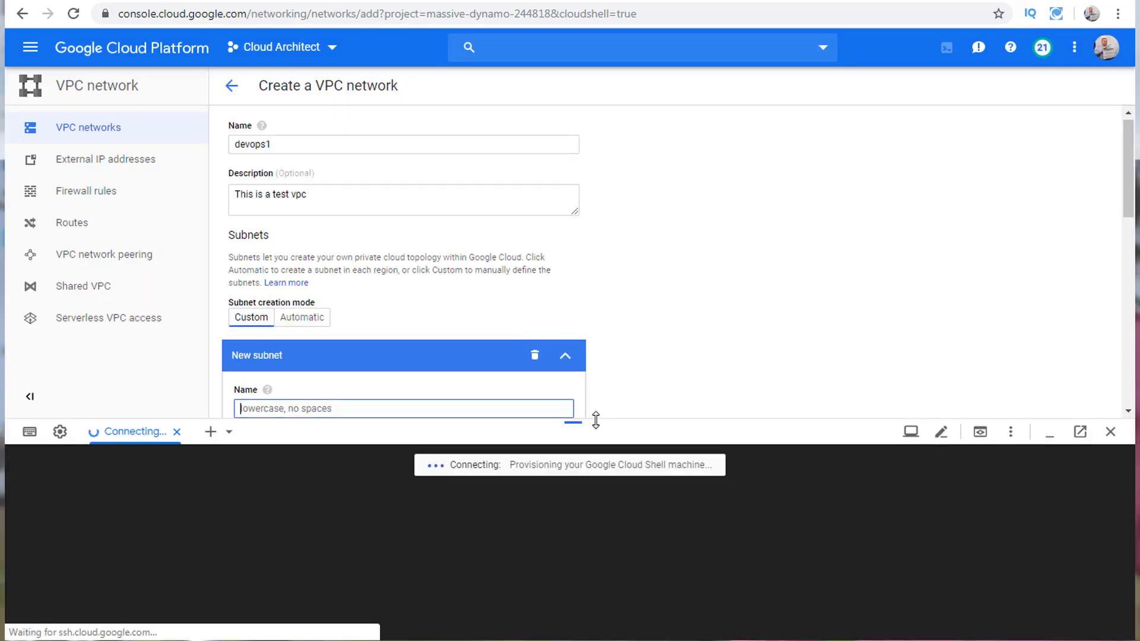
drag(596, 419, 606, 223)
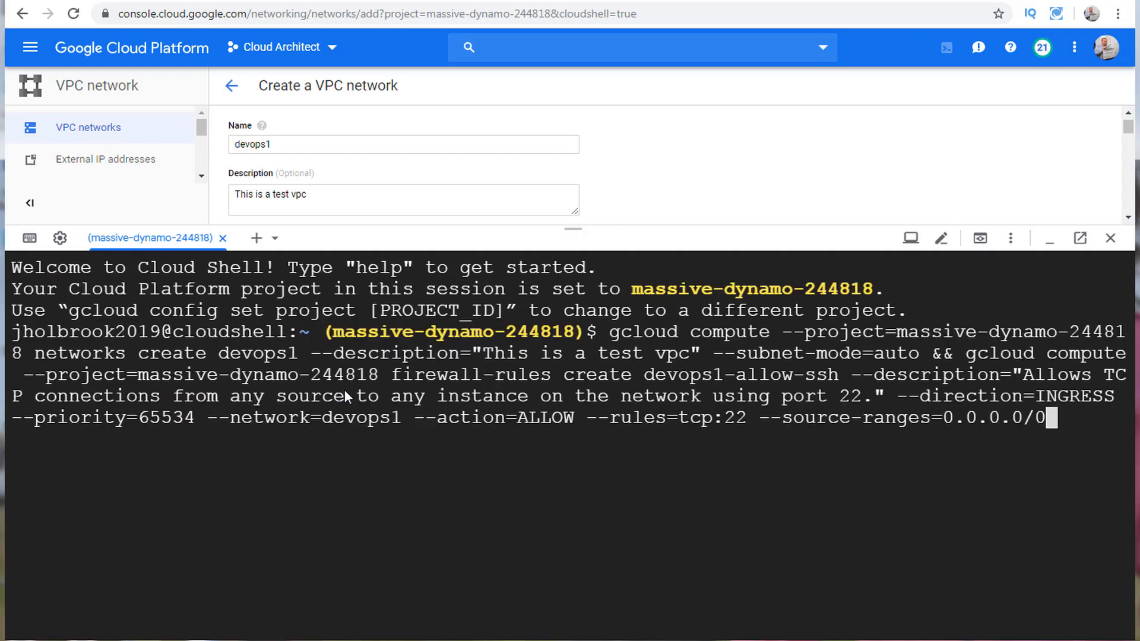
key(Return)
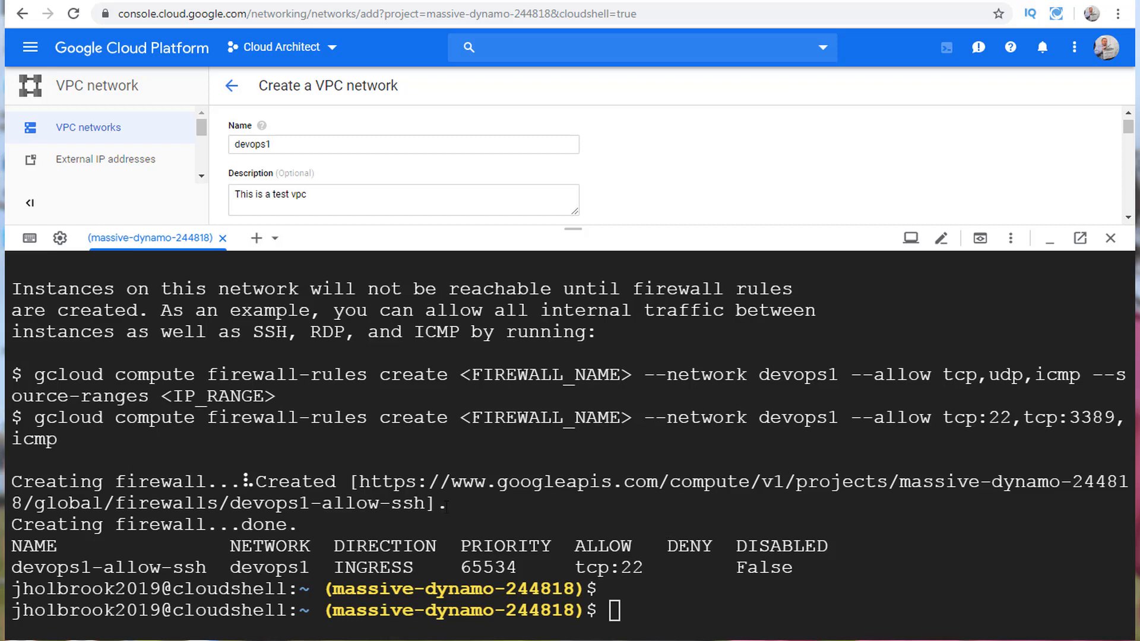
Step: Examine the devops1-allow-ssh entry in the Cloud Shell output for its network, direction and allowed port
drag(241, 568, 346, 567)
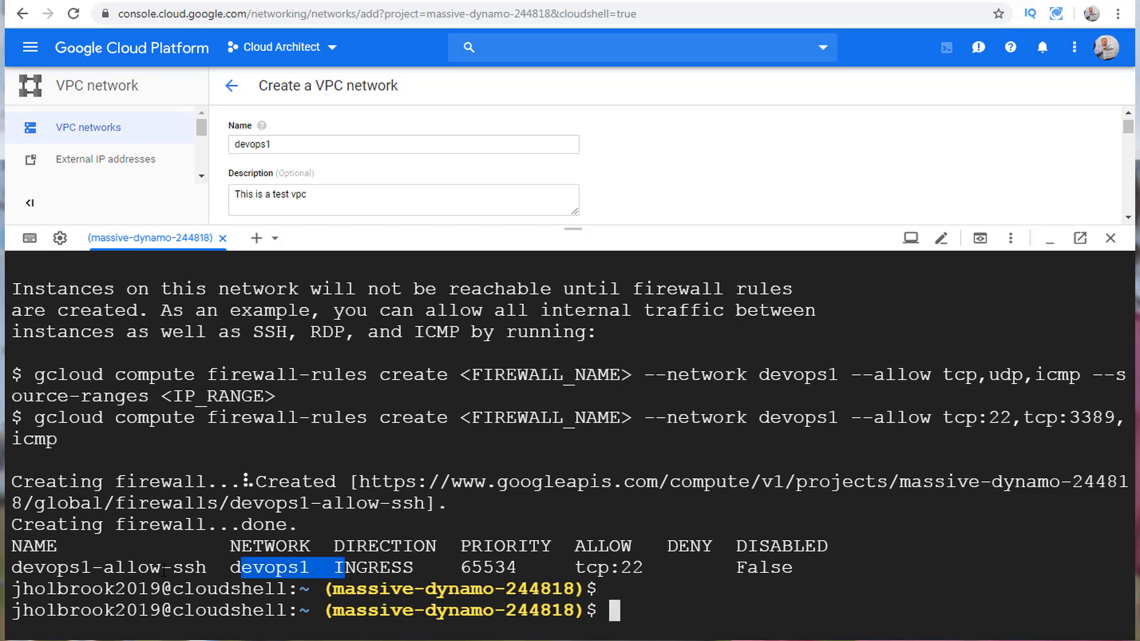
triple_click(155, 569)
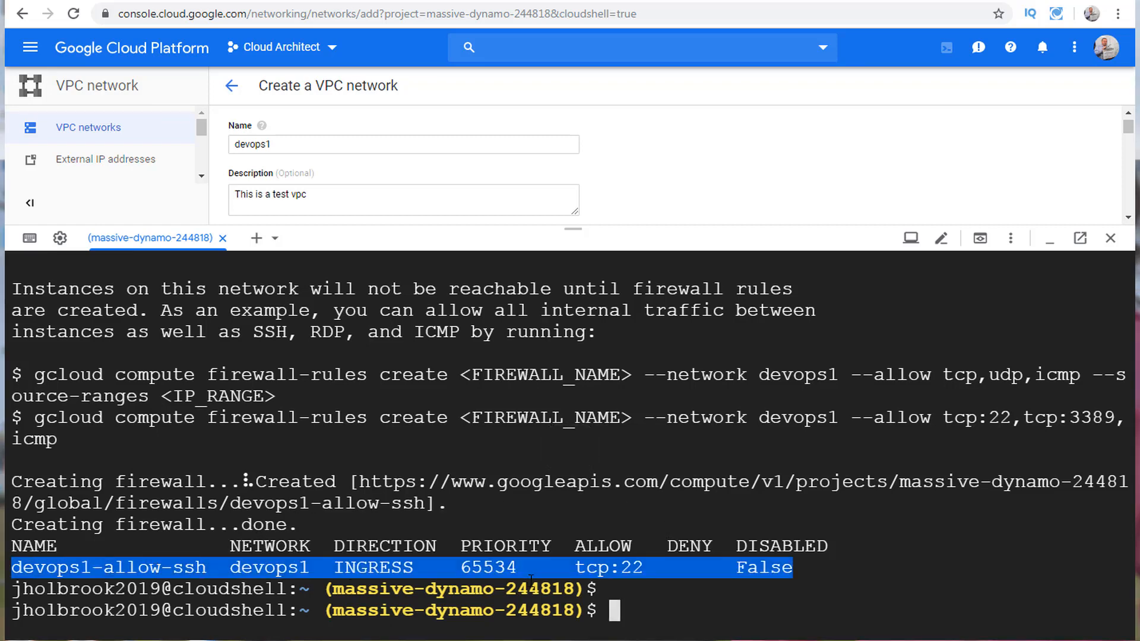
click(638, 567)
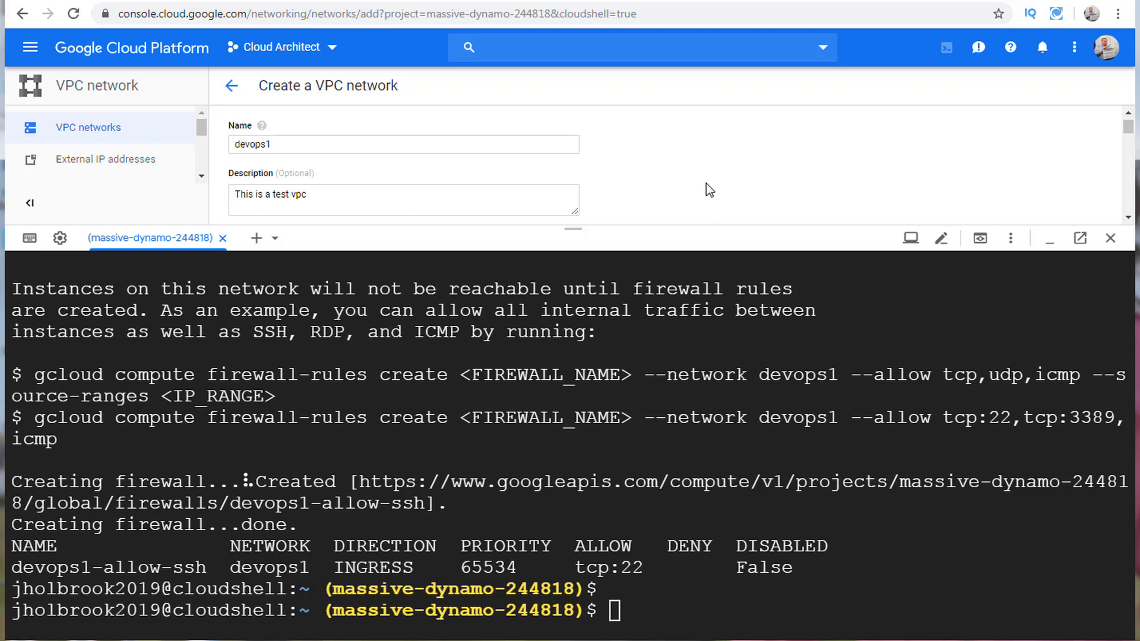
Step: Minimize Cloud Shell, return to the VPC networks list and look through the devops1 network's entries
click(1050, 241)
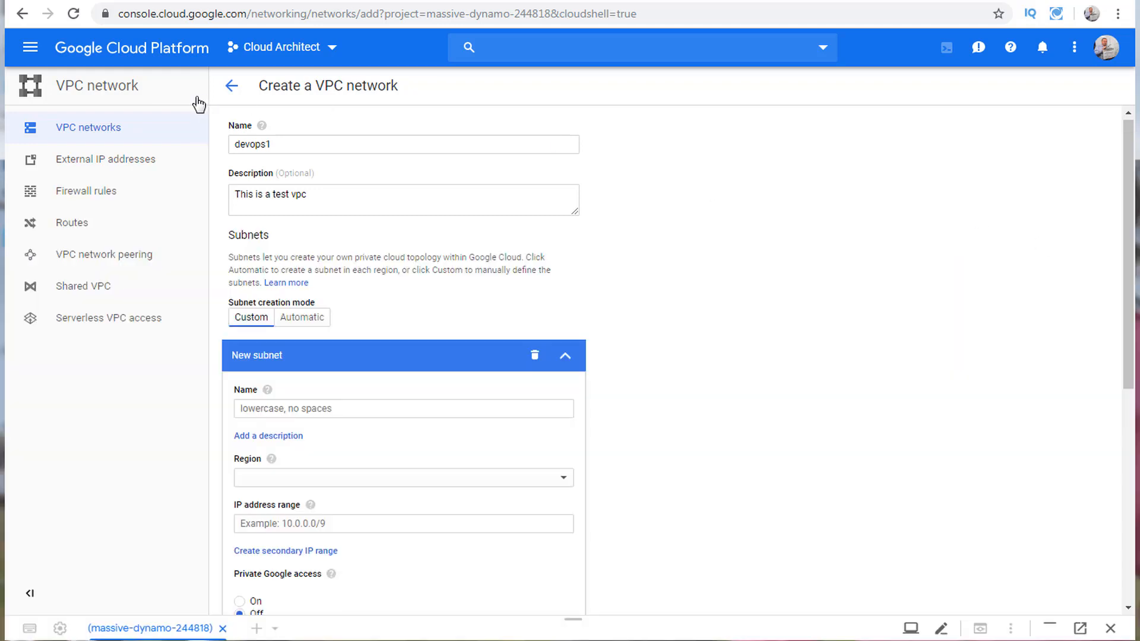
click(231, 87)
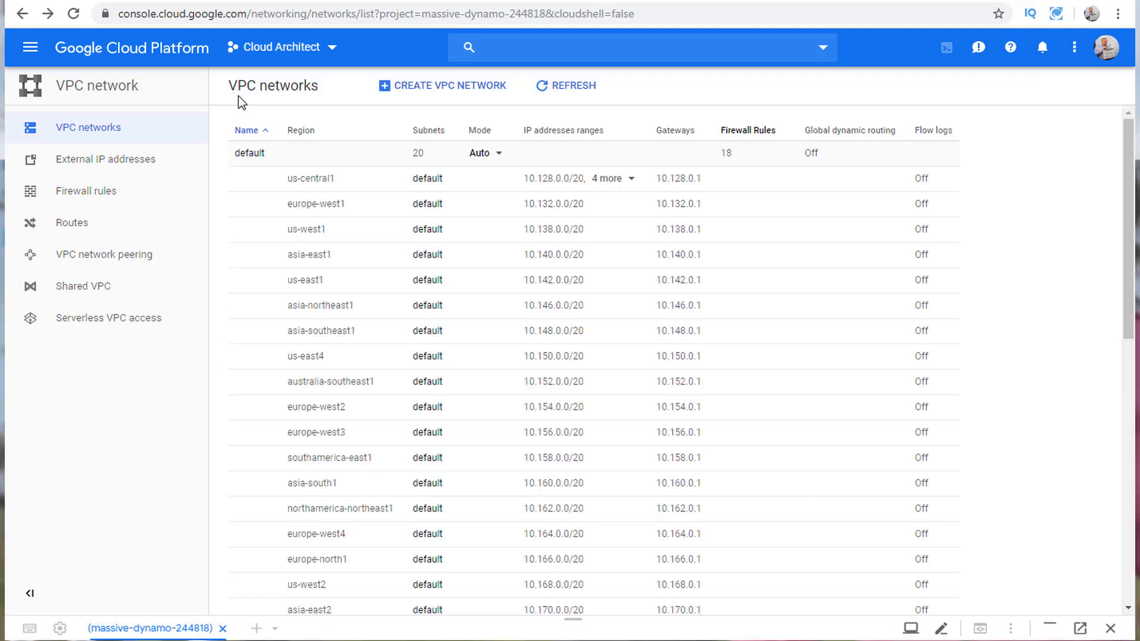
scroll(372, 220, down, 5)
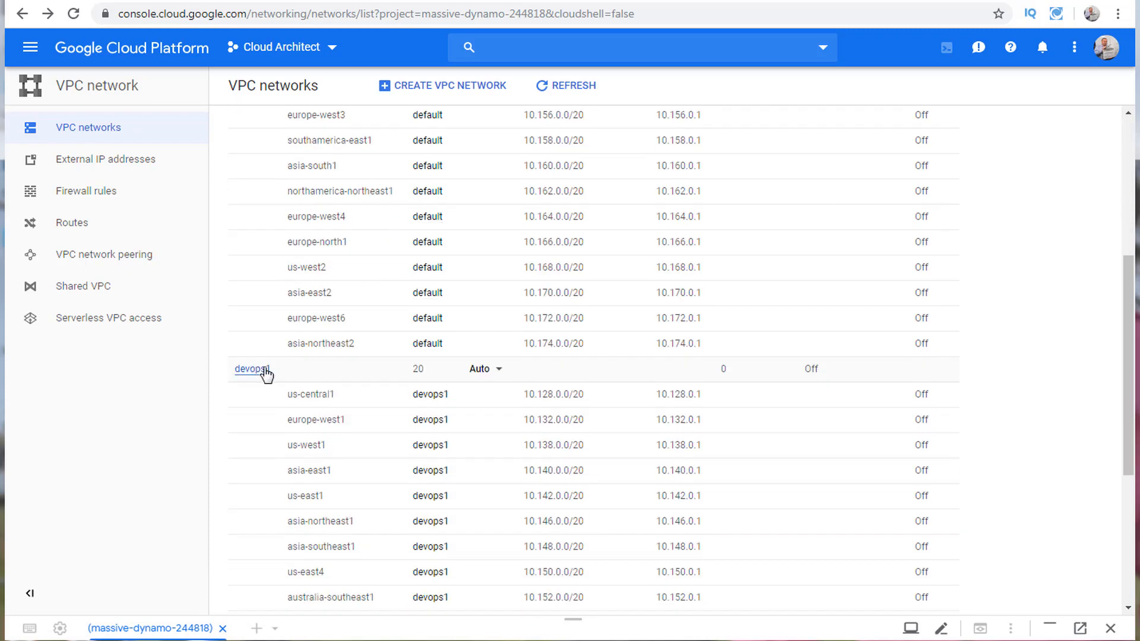
scroll(338, 387, down, 5)
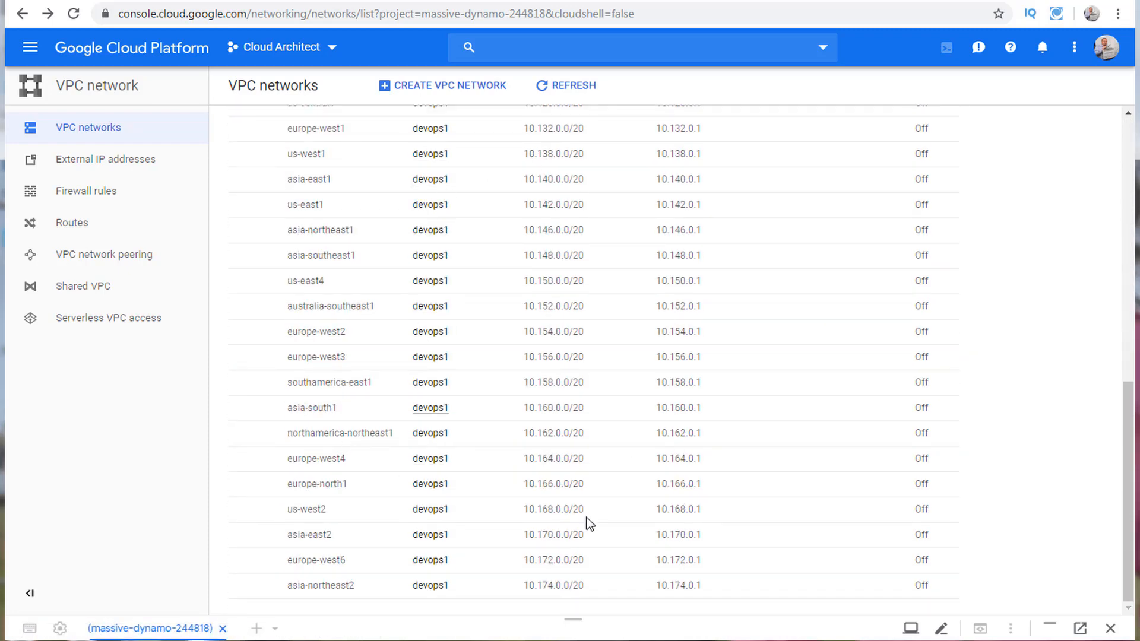
scroll(431, 493, up, 4)
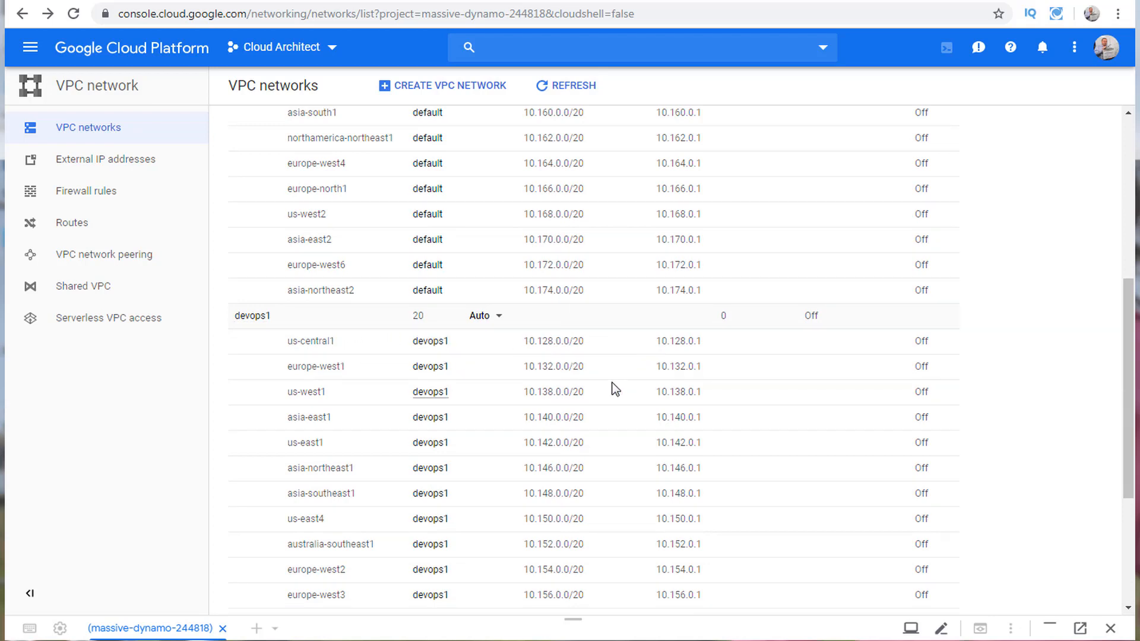
Step: Check the devops1 subnet count and regions, view the asia-northeast2 subnet's details and return to the networks list
drag(413, 317, 424, 320)
scroll(386, 326, down, 2)
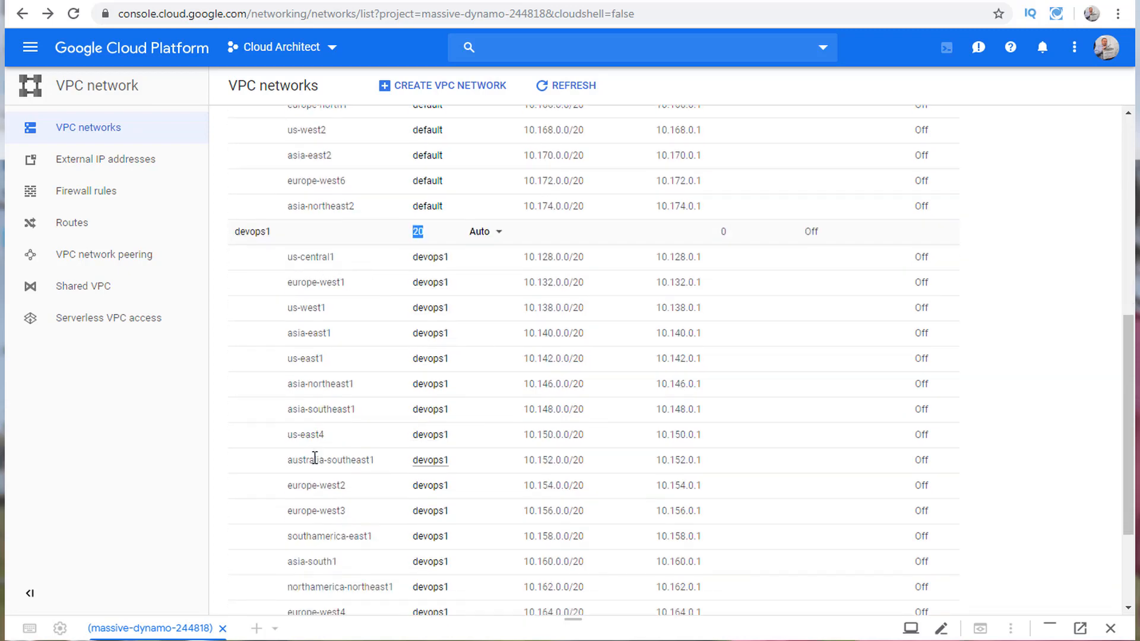
scroll(315, 457, down, 3)
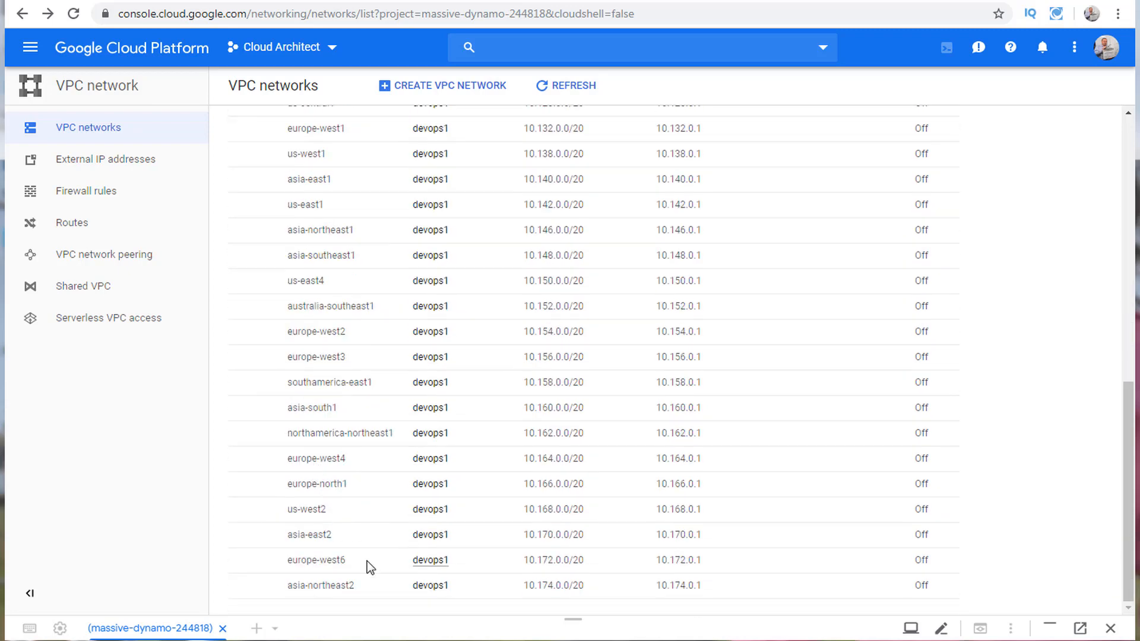
click(431, 586)
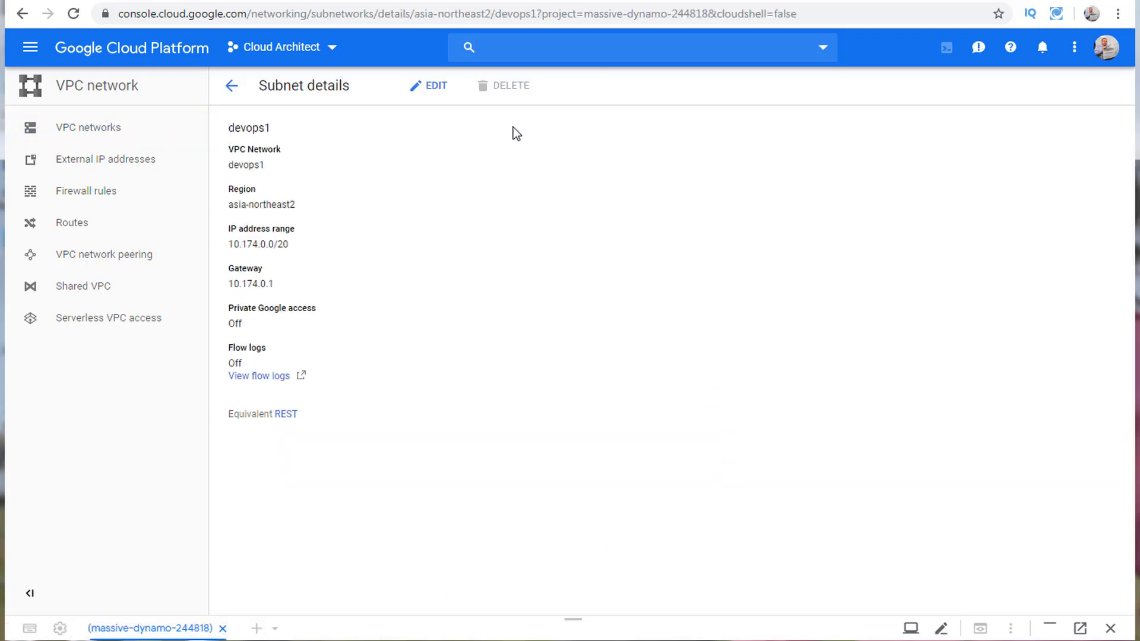
click(230, 87)
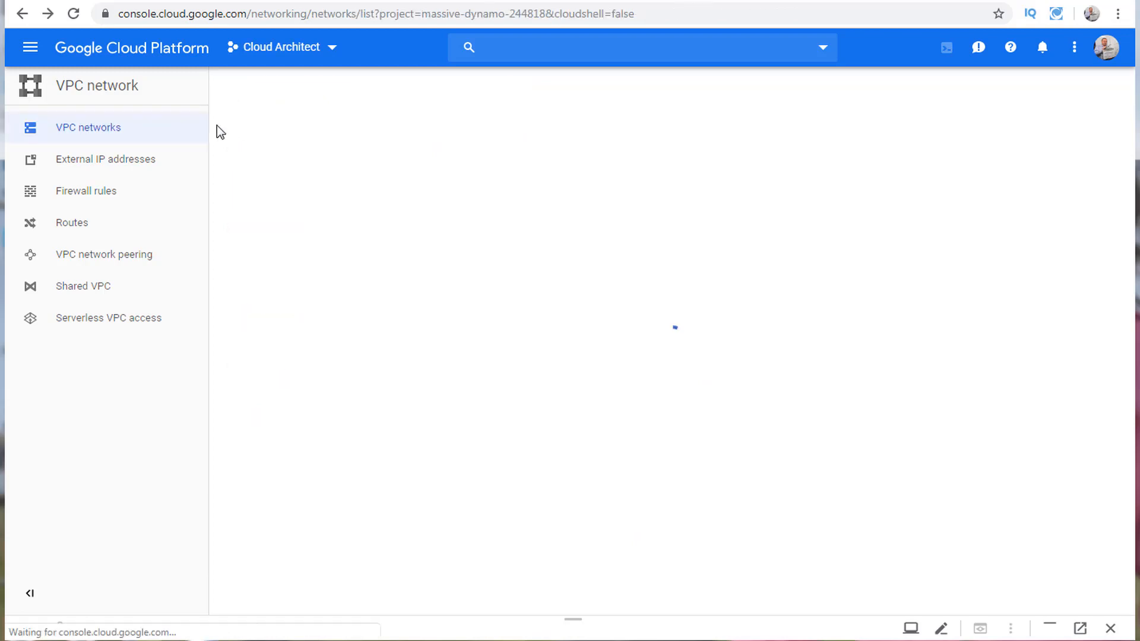